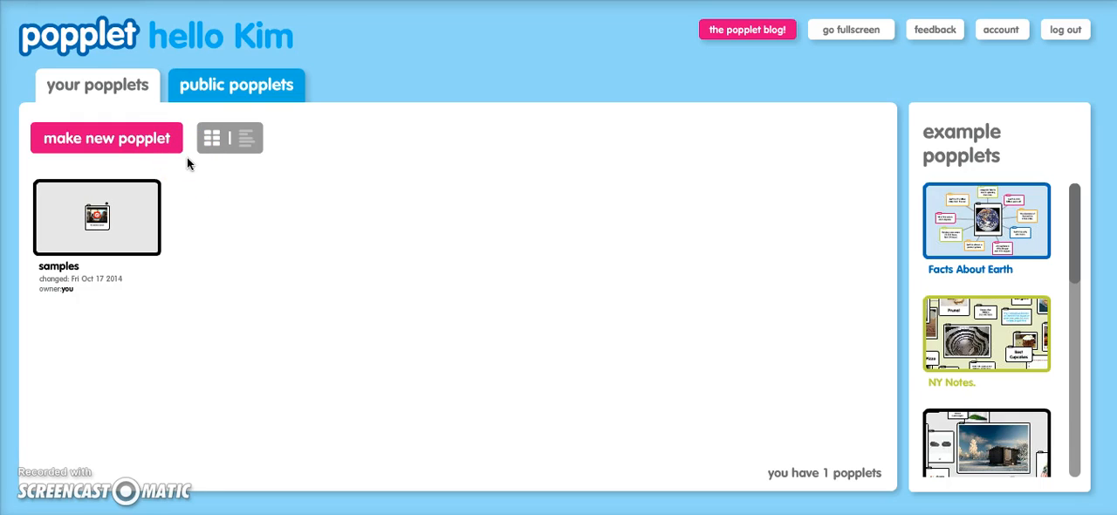
Create a new popplet named "test" with the green colour
{"action": "left_click", "coordinate": [132, 137]}
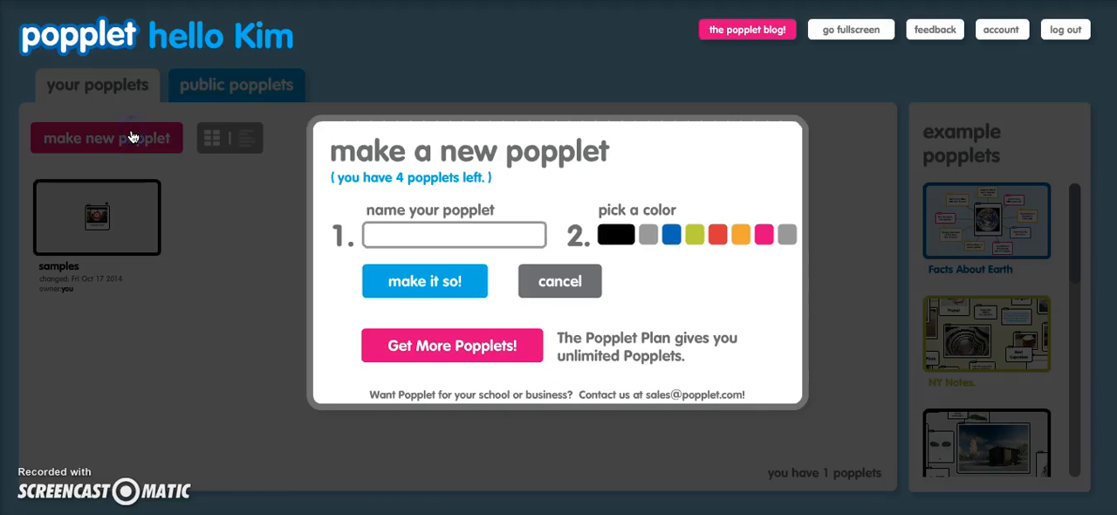
{"action": "left_click", "coordinate": [441, 238]}
{"action": "left_click", "coordinate": [412, 236]}
{"action": "type", "text": "test"}
{"action": "left_click", "coordinate": [696, 235]}
{"action": "left_click", "coordinate": [422, 288]}
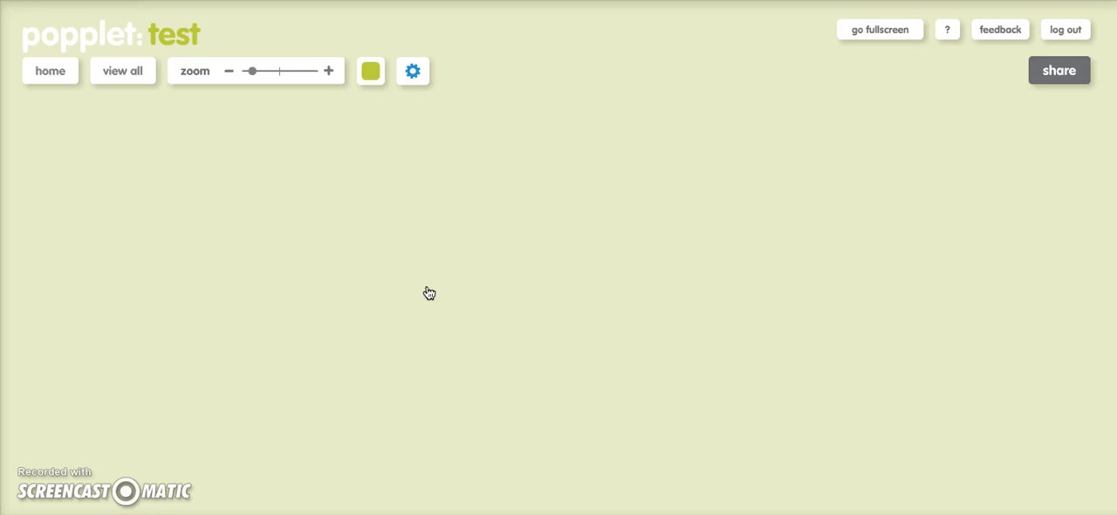
Add a box near the middle of the blank board and give it a red border
{"action": "left_click", "coordinate": [489, 293]}
{"action": "double_click", "coordinate": [489, 292]}
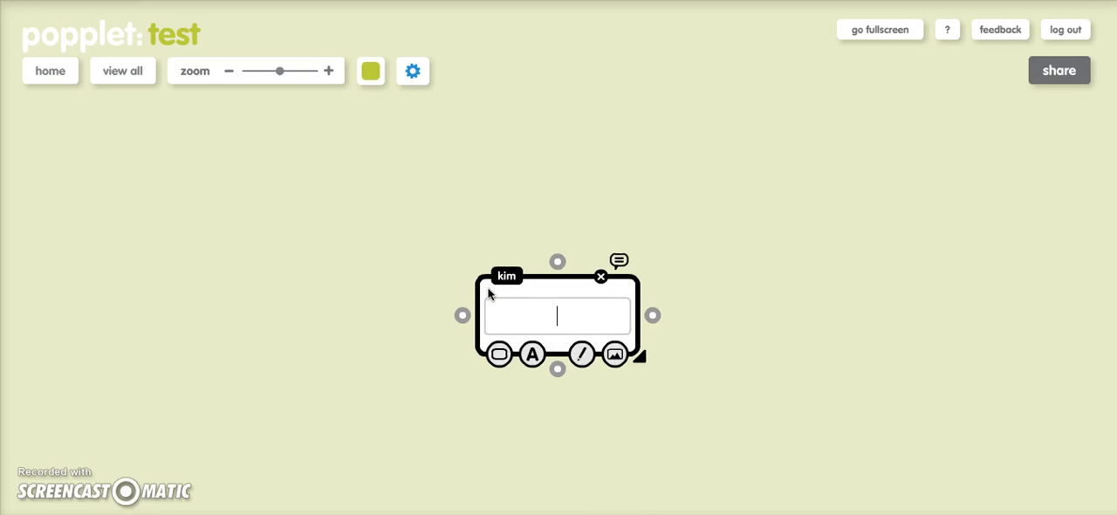
{"action": "left_click", "coordinate": [583, 354]}
{"action": "left_click", "coordinate": [534, 370]}
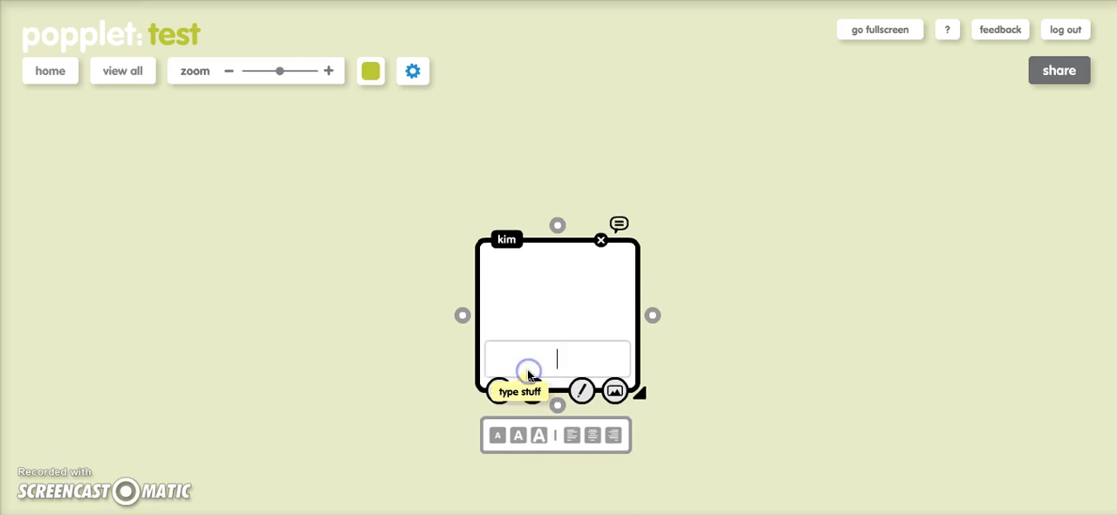
{"action": "left_click", "coordinate": [499, 393]}
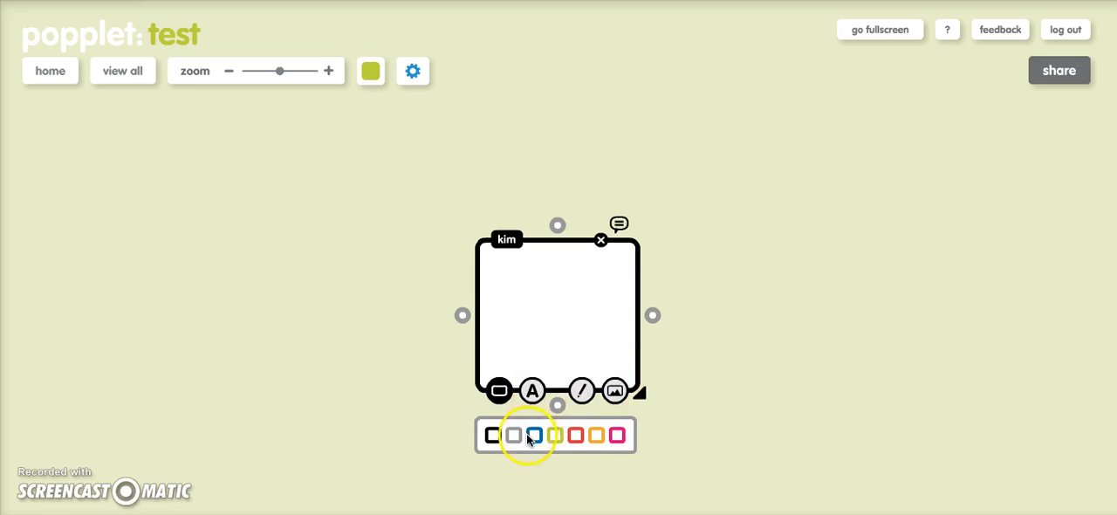
{"action": "left_click", "coordinate": [575, 434]}
Caption the red box "Fern" and insert the image file Fern from the Desktop into it
{"action": "left_click", "coordinate": [532, 391]}
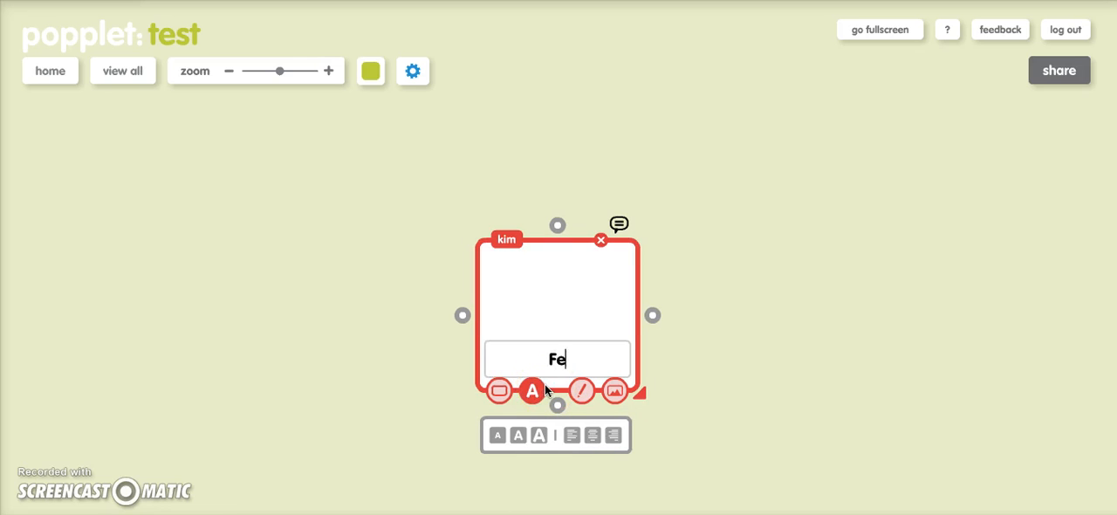
{"action": "left_click", "coordinate": [617, 393]}
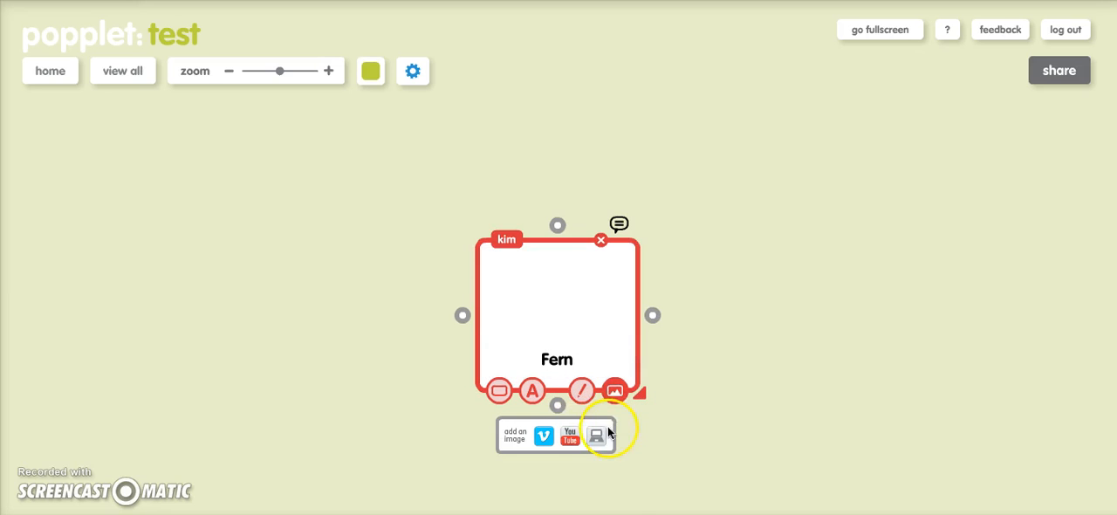
{"action": "left_click", "coordinate": [597, 440]}
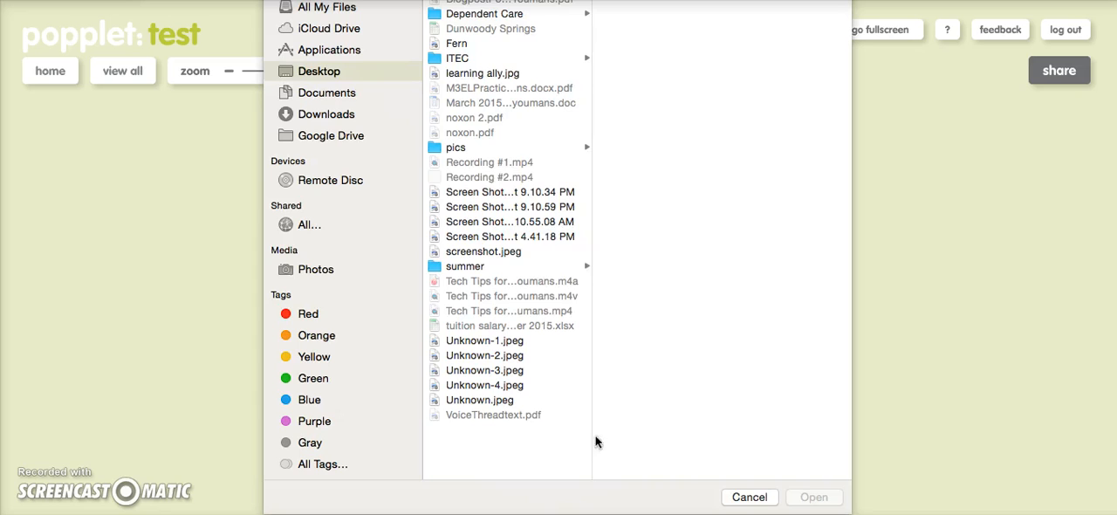
{"action": "left_click", "coordinate": [461, 43]}
{"action": "left_click", "coordinate": [820, 497]}
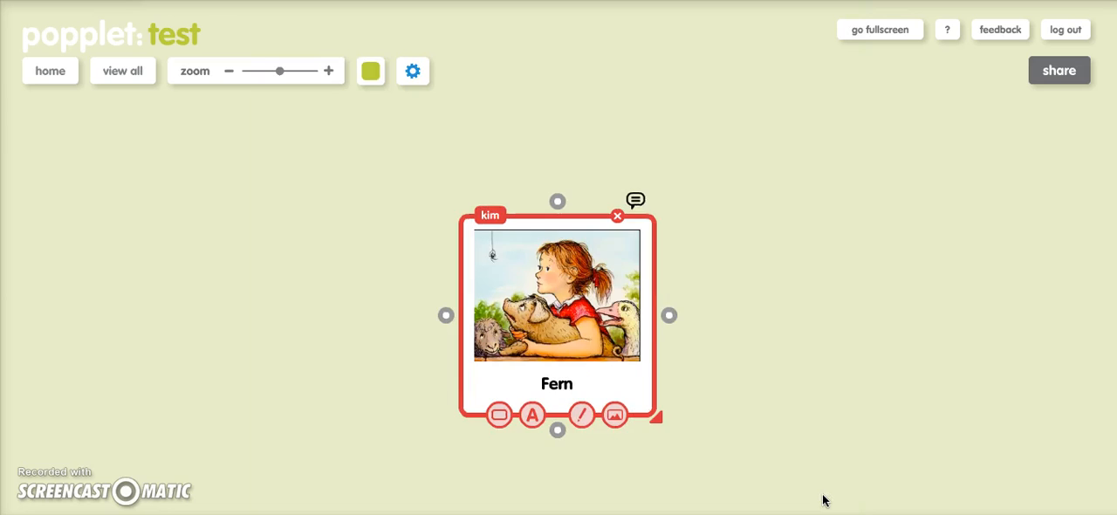
Add two boxes linked to the Fern box: "protective" to its right and "caring" above it
{"action": "left_click", "coordinate": [671, 315]}
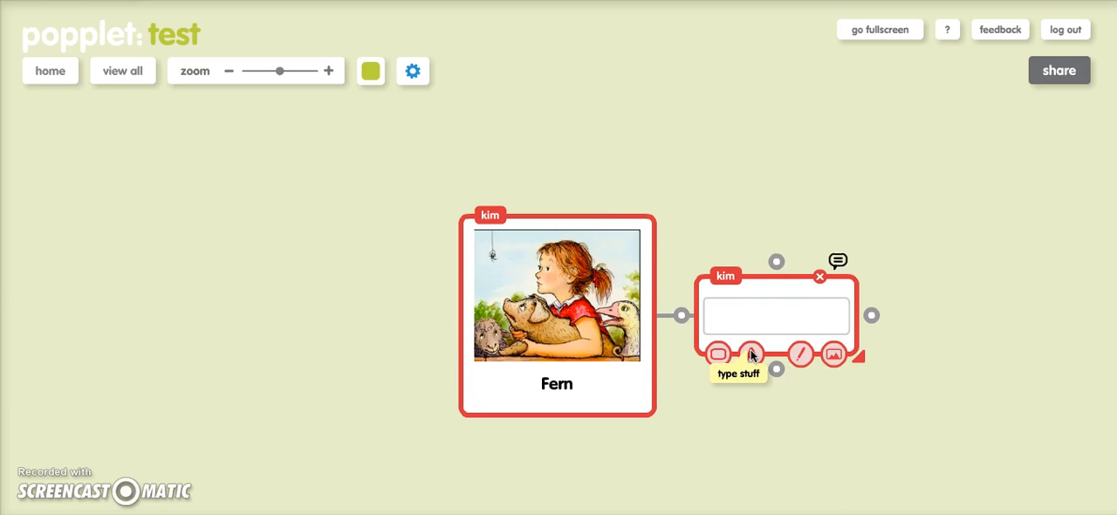
{"action": "type", "text": "protective"}
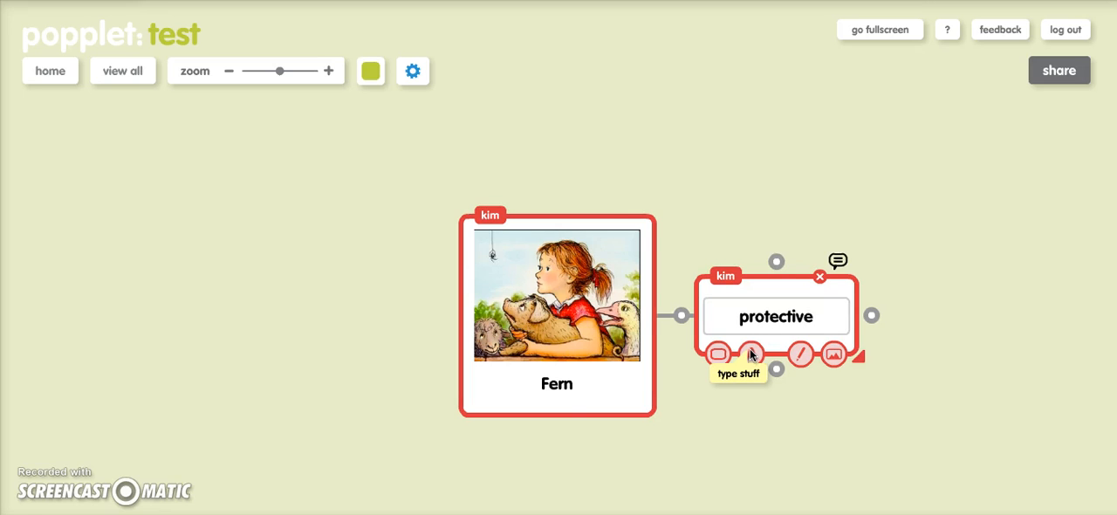
{"action": "left_click", "coordinate": [586, 228]}
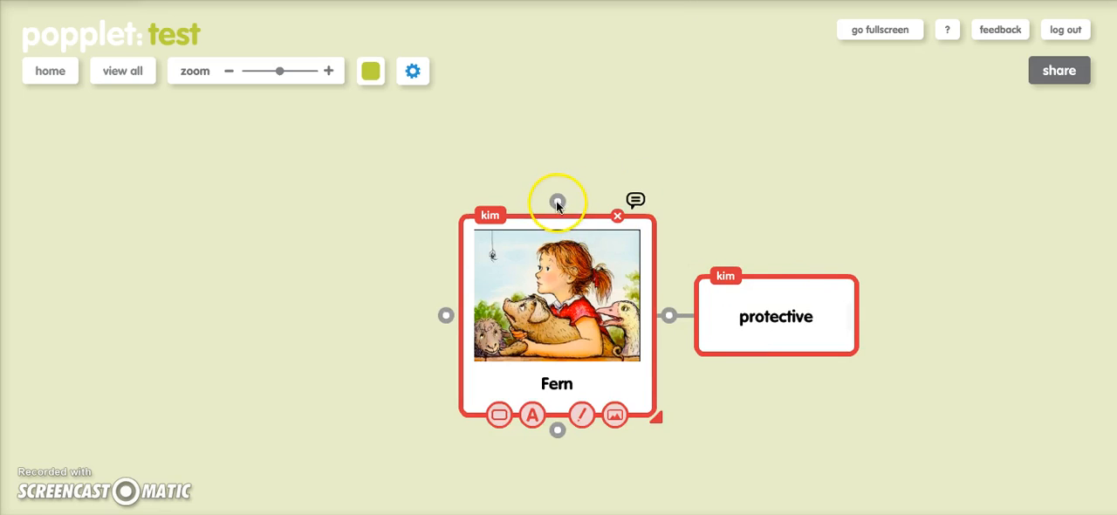
{"action": "left_click_drag", "start_coordinate": [556, 202], "coordinate": [556, 168]}
{"action": "left_click", "coordinate": [561, 143]}
{"action": "type", "text": "caring"}
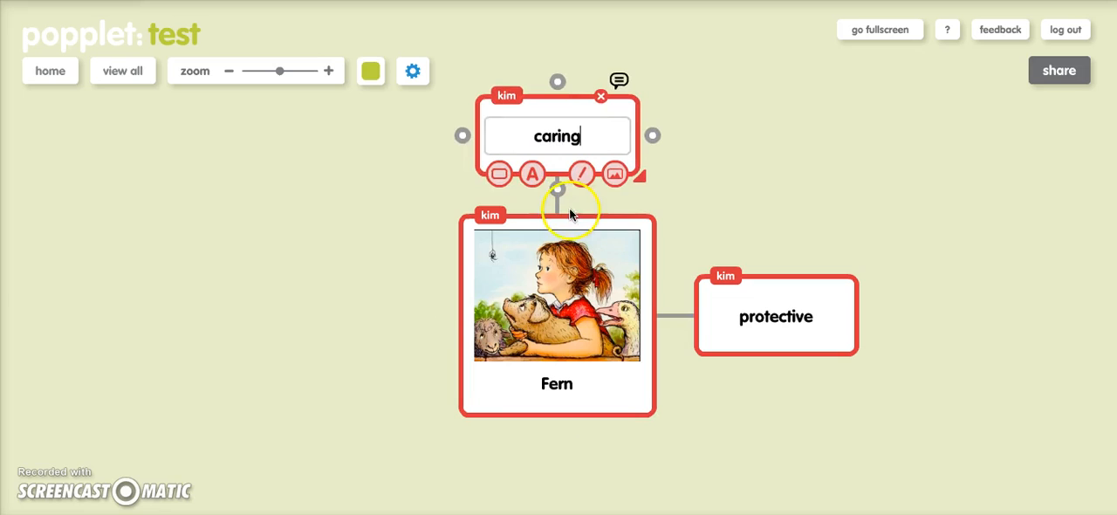
Add a linked box to the left of the Fern box and draw a black spider in it freehand
{"action": "left_click", "coordinate": [486, 293]}
{"action": "left_click_drag", "start_coordinate": [444, 317], "coordinate": [382, 319]}
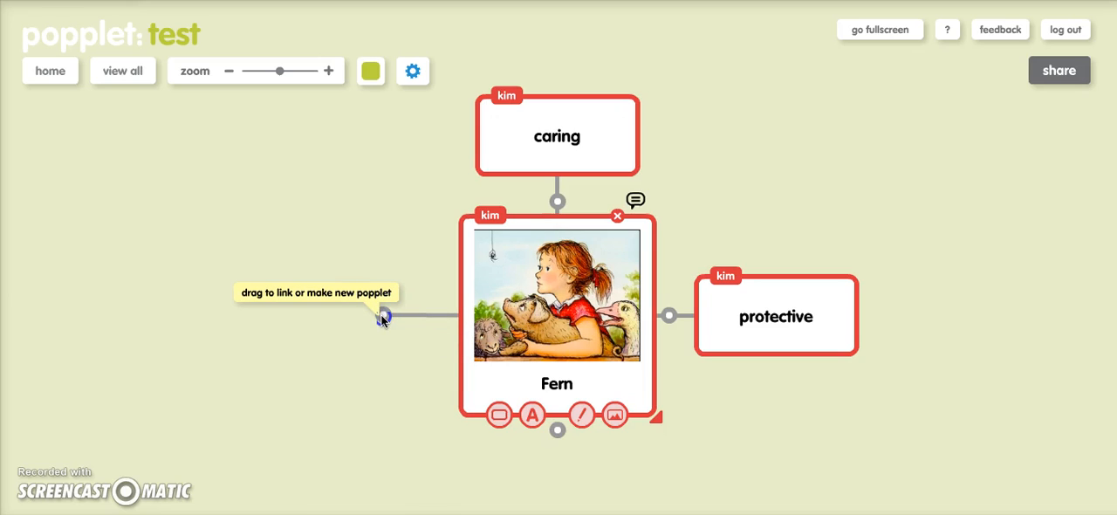
{"action": "left_click", "coordinate": [382, 319]}
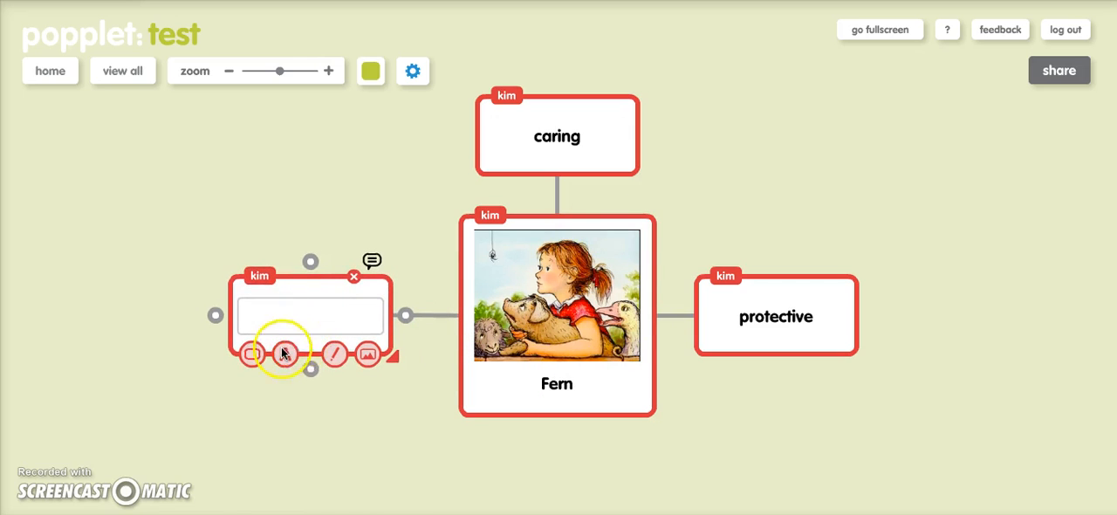
{"action": "left_click", "coordinate": [334, 354]}
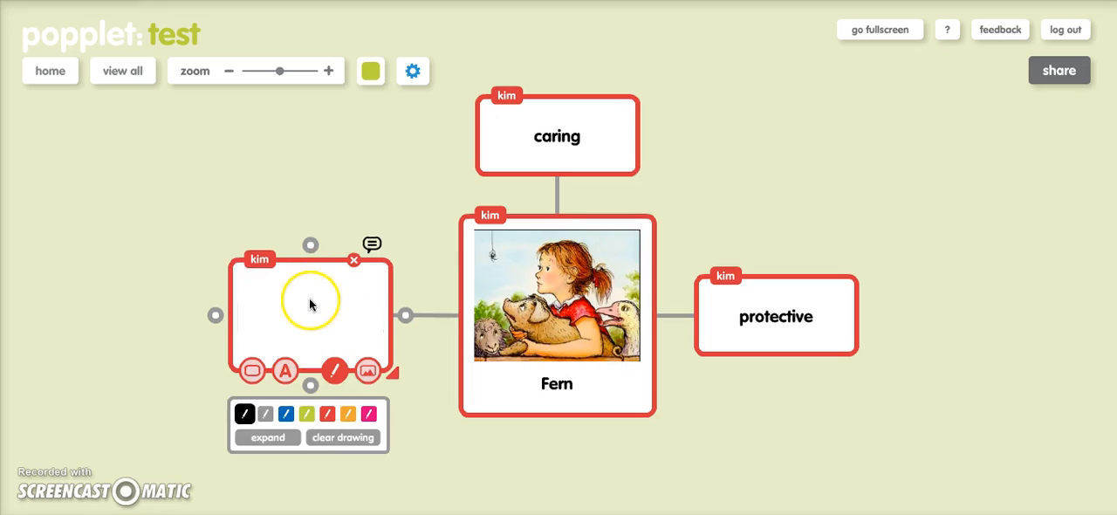
{"action": "mouse_move", "coordinate": [300, 322]}
{"action": "left_mouse_down"}
{"action": "mouse_move", "coordinate": [299, 310]}
{"action": "mouse_move", "coordinate": [319, 319]}
{"action": "mouse_move", "coordinate": [307, 307]}
{"action": "mouse_move", "coordinate": [316, 289]}
{"action": "mouse_move", "coordinate": [339, 302]}
{"action": "mouse_move", "coordinate": [340, 319]}
{"action": "mouse_move", "coordinate": [326, 320]}
{"action": "mouse_move", "coordinate": [341, 323]}
{"action": "mouse_move", "coordinate": [272, 312]}
{"action": "mouse_move", "coordinate": [300, 322]}
{"action": "mouse_move", "coordinate": [277, 319]}
{"action": "mouse_move", "coordinate": [284, 337]}
{"action": "left_mouse_up"}
Caption the spider drawing's box "charlotte"
{"action": "left_click", "coordinate": [286, 370]}
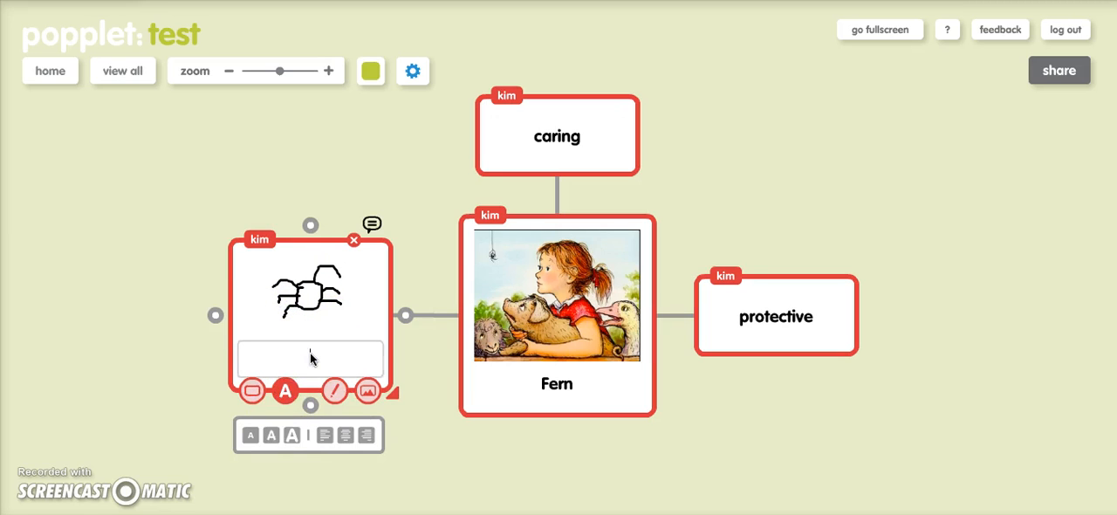
{"action": "type", "text": "charlotte"}
{"action": "left_click", "coordinate": [145, 369]}
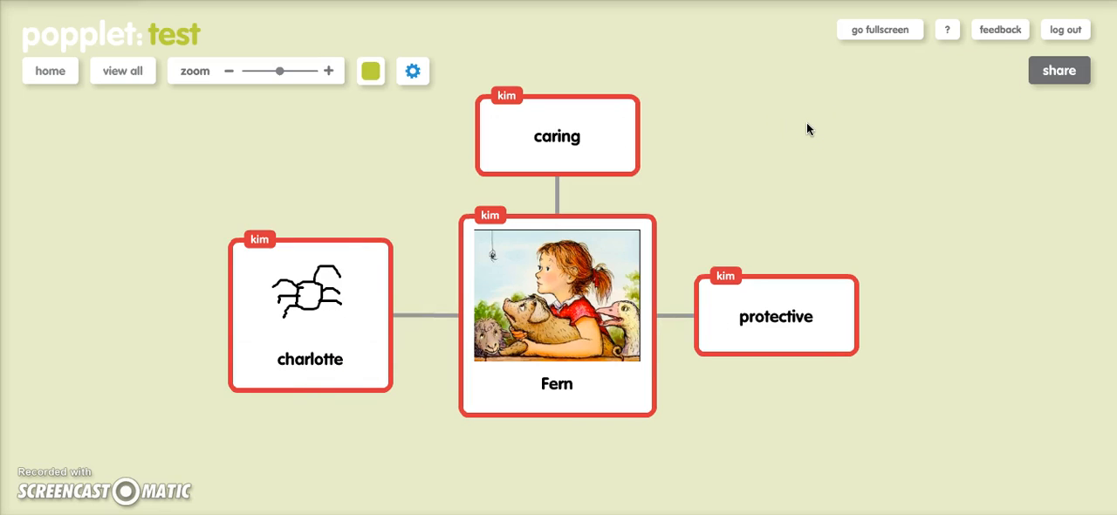
Show the share options and view the add collaborator form, closing it without inviting anyone
{"action": "left_click", "coordinate": [1051, 77]}
{"action": "left_click", "coordinate": [1033, 150]}
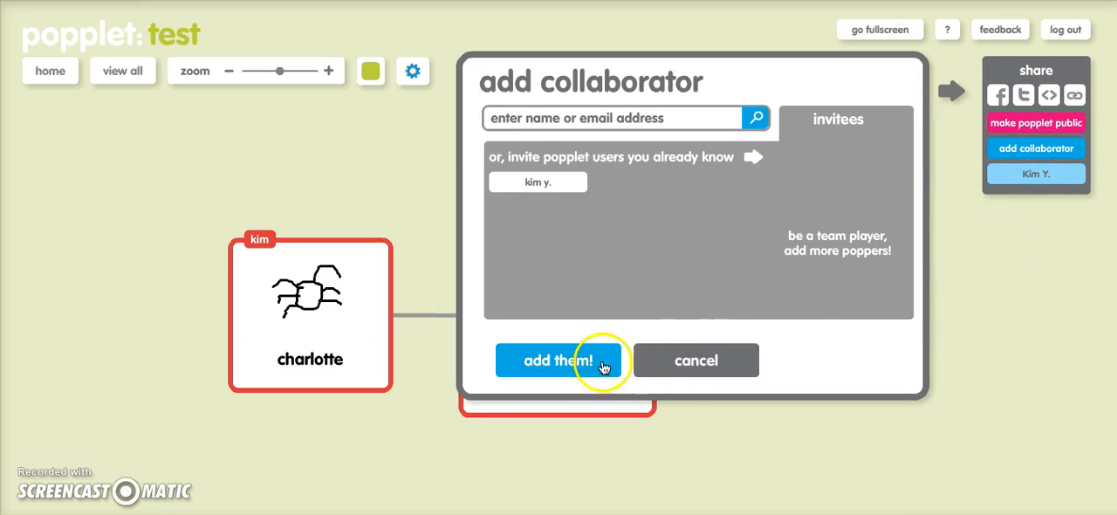
{"action": "left_click", "coordinate": [680, 365]}
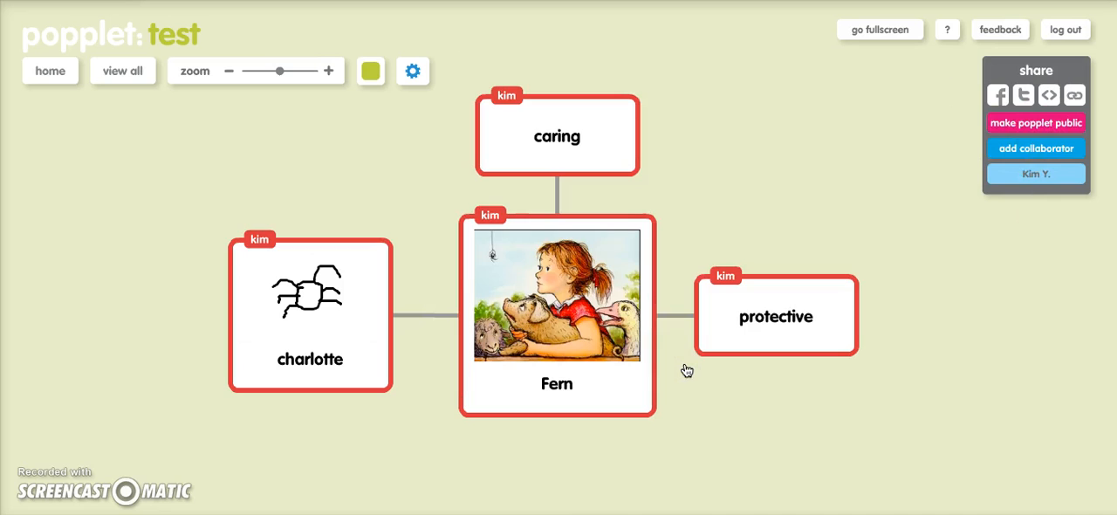
Rearrange the boxes around Fern: move "protective" up, "caring" slightly right, and "charlotte" up and slightly right
{"action": "left_click", "coordinate": [760, 304]}
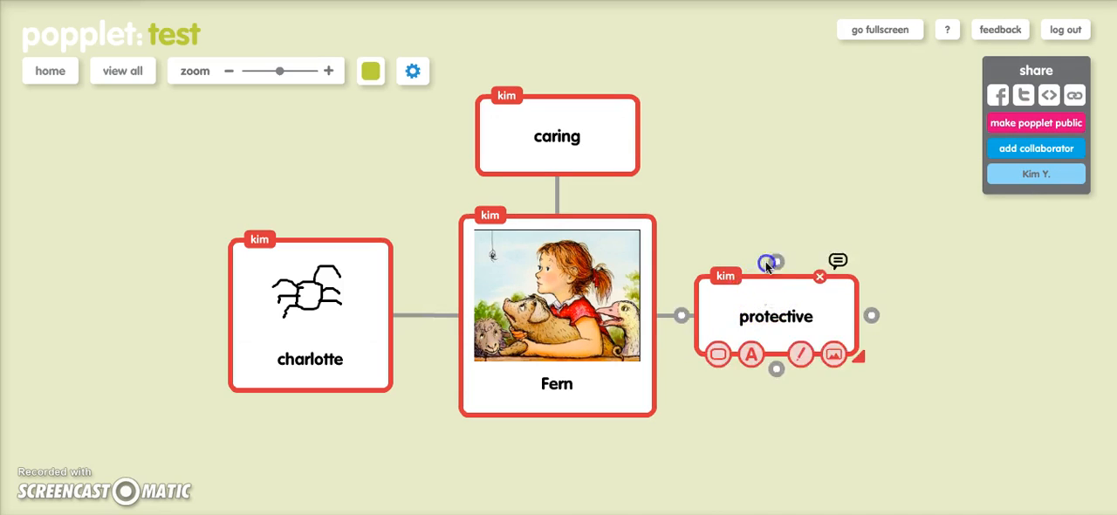
{"action": "left_click_drag", "start_coordinate": [768, 295], "coordinate": [766, 233]}
{"action": "left_click_drag", "start_coordinate": [626, 147], "coordinate": [654, 152]}
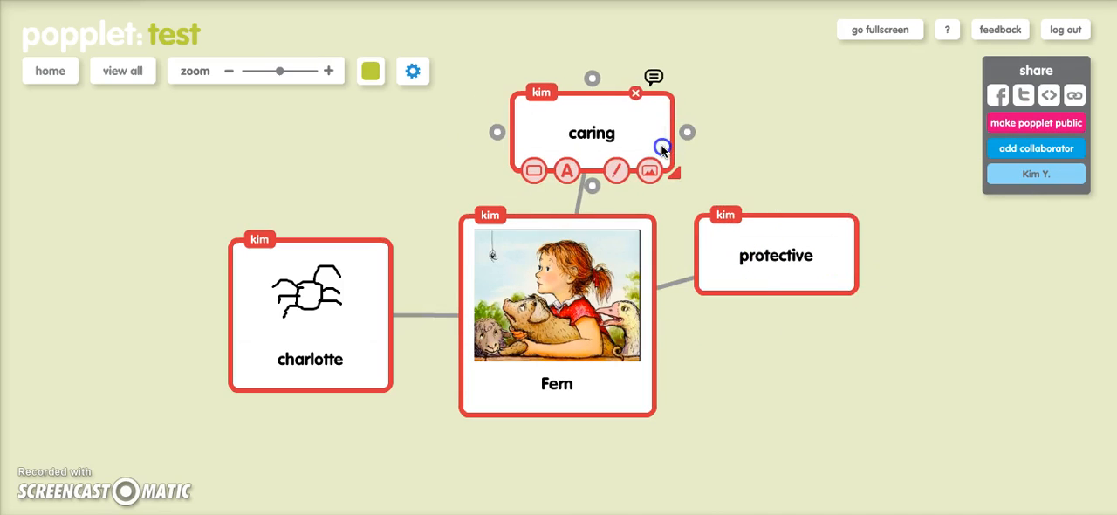
{"action": "left_click_drag", "start_coordinate": [375, 257], "coordinate": [389, 198]}
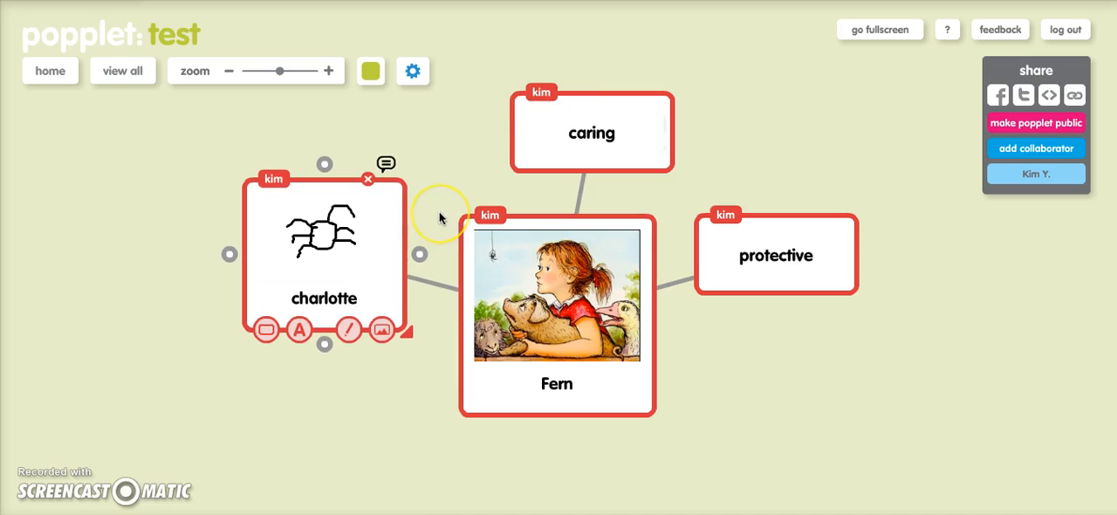
View the comment area of the charlotte box and return to the main board without adding a comment
{"action": "left_click", "coordinate": [387, 164]}
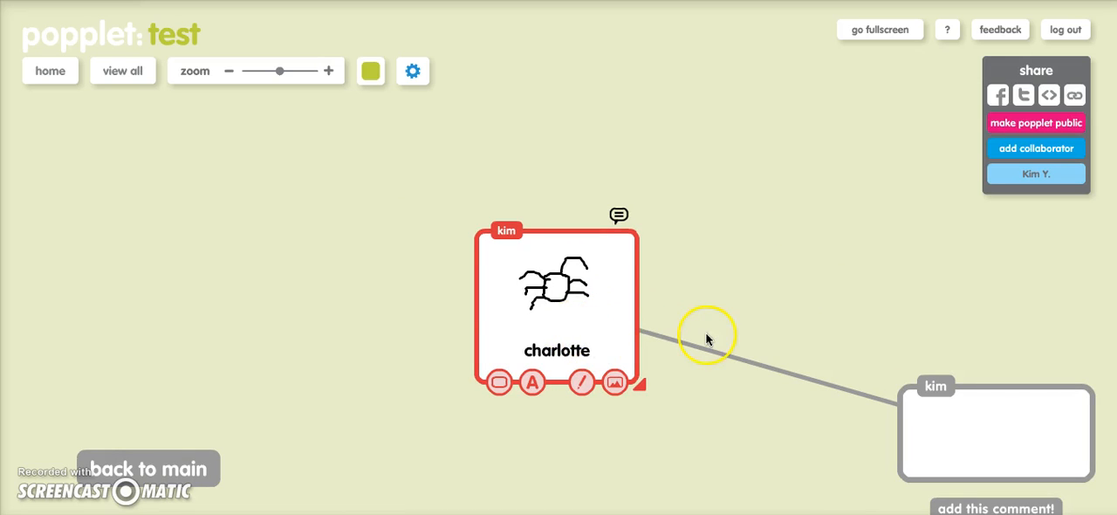
{"action": "left_click", "coordinate": [765, 418]}
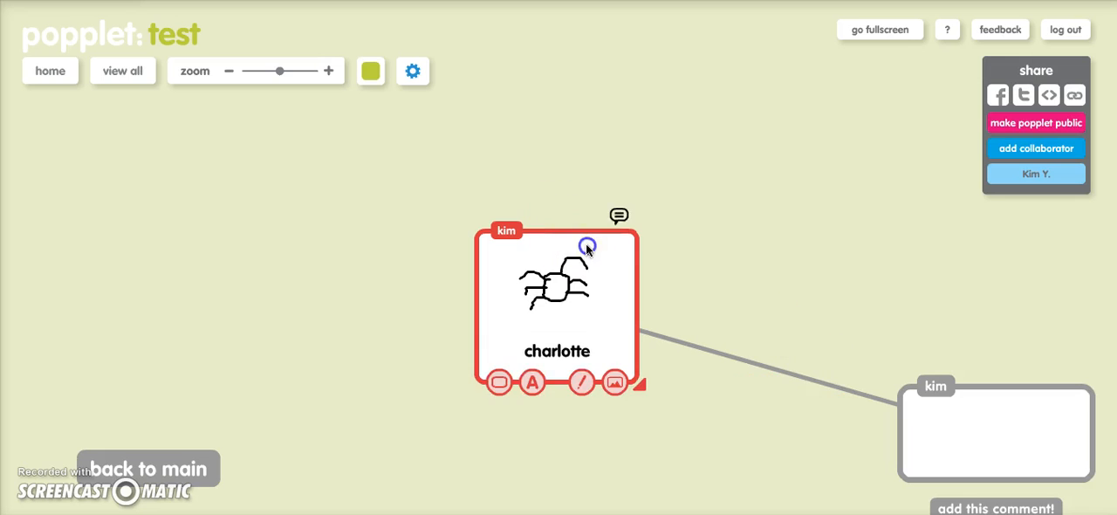
{"action": "left_click", "coordinate": [619, 212]}
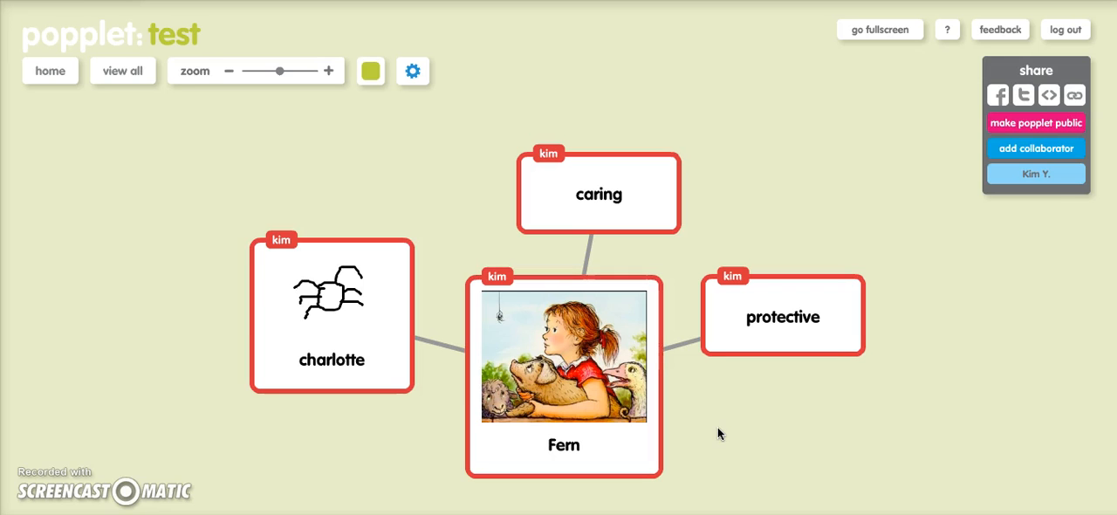
Change the Fern box's border colour to black
{"action": "left_click", "coordinate": [227, 71]}
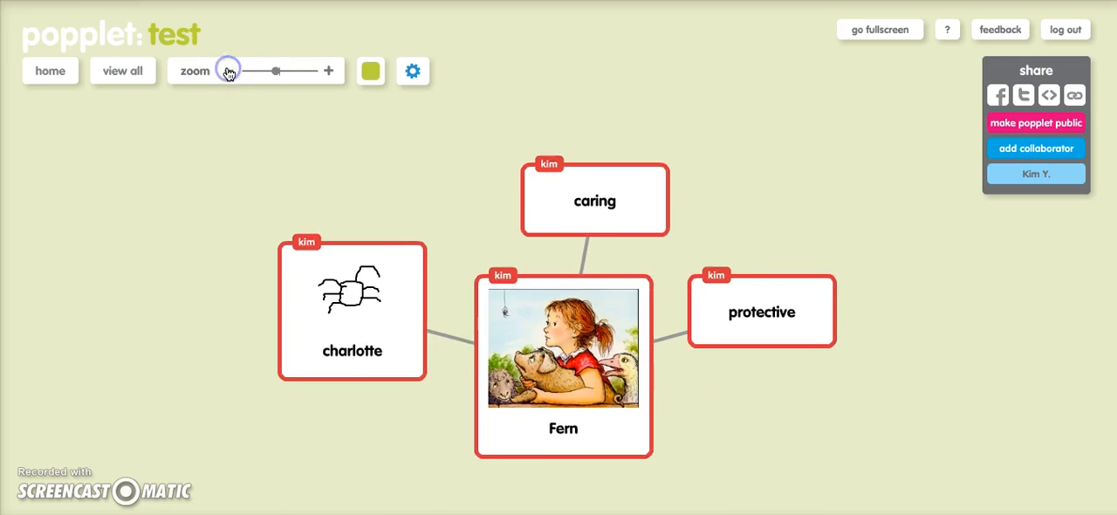
{"action": "left_click", "coordinate": [328, 71]}
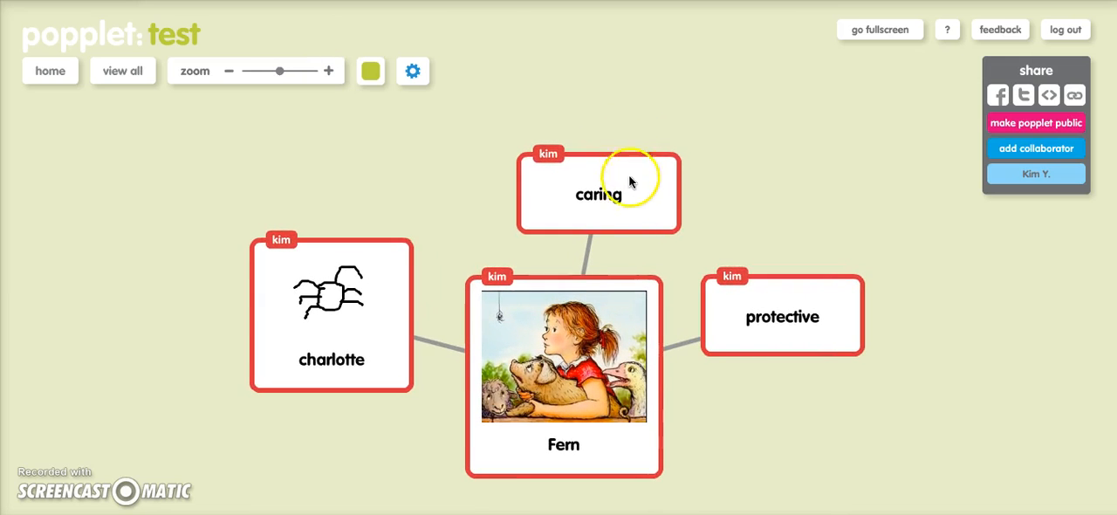
{"action": "left_click", "coordinate": [622, 286]}
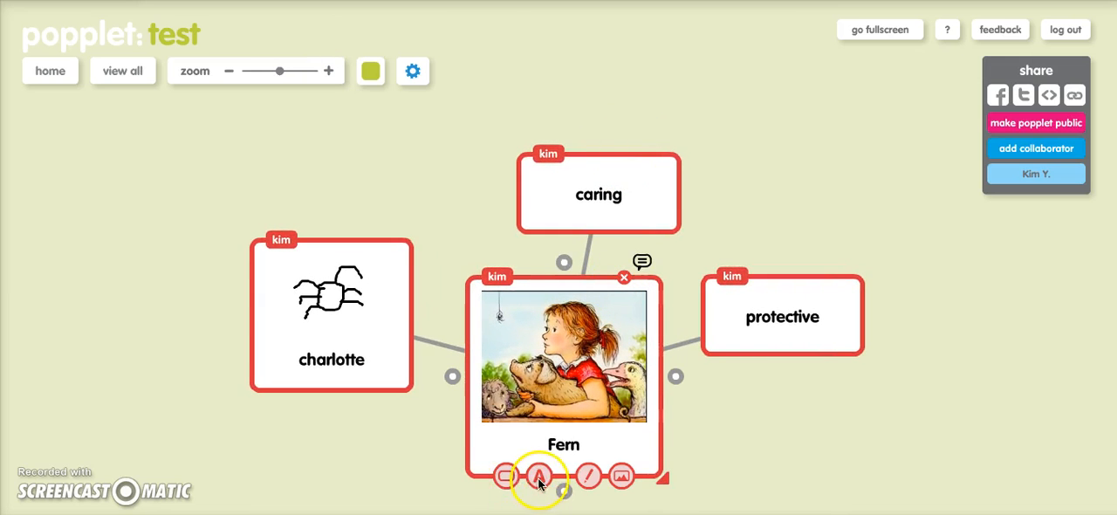
{"action": "left_click", "coordinate": [504, 476]}
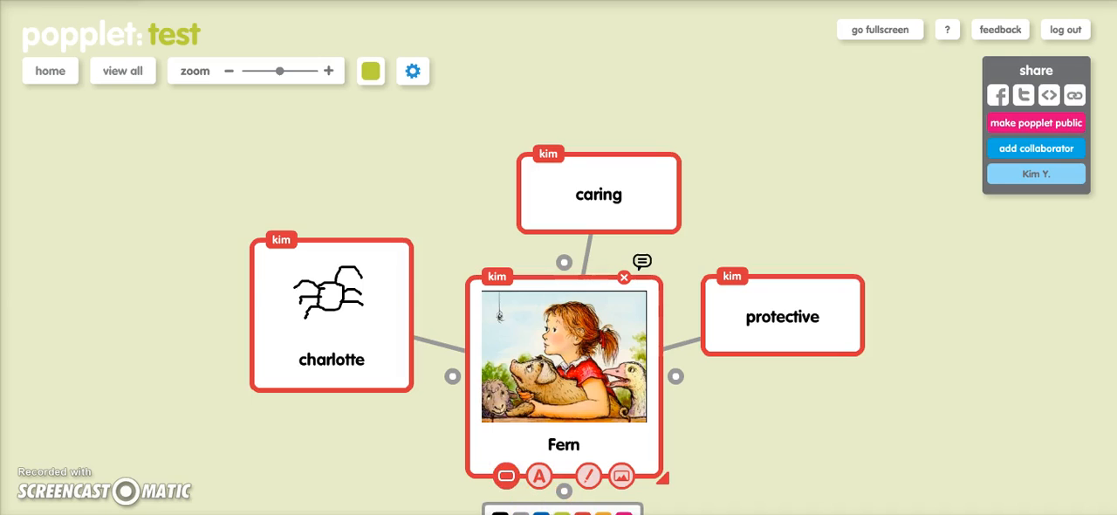
{"action": "left_click", "coordinate": [500, 512]}
{"action": "left_click", "coordinate": [444, 449]}
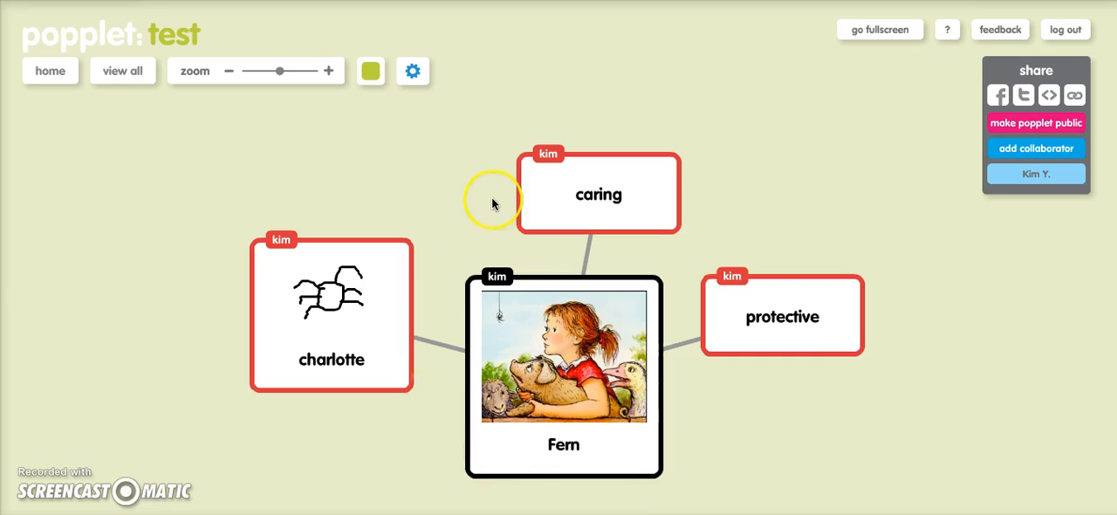
{"action": "left_click", "coordinate": [122, 72]}
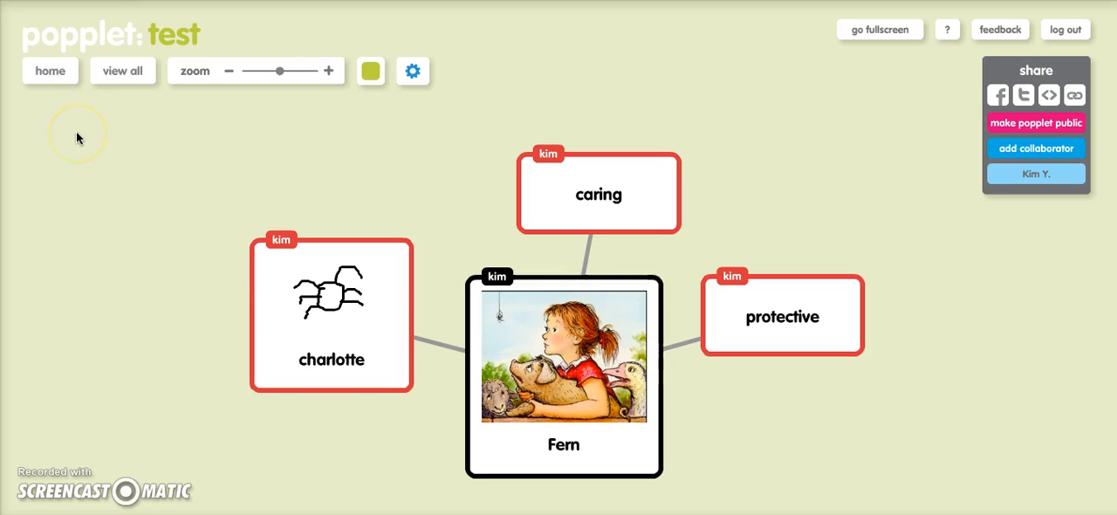
{"action": "left_click", "coordinate": [263, 268]}
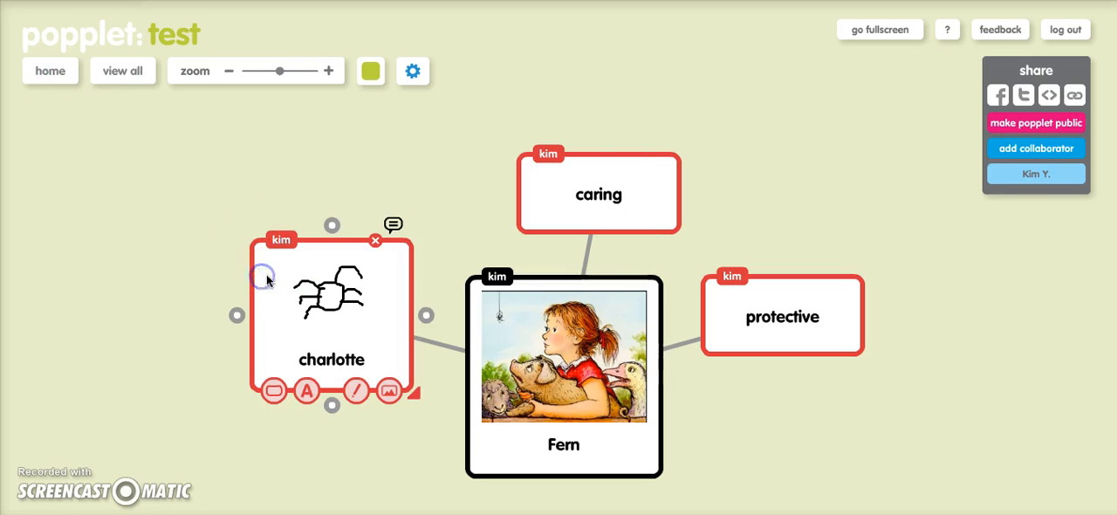
{"action": "left_click", "coordinate": [546, 194]}
{"action": "left_click", "coordinate": [794, 292]}
{"action": "left_click", "coordinate": [552, 366]}
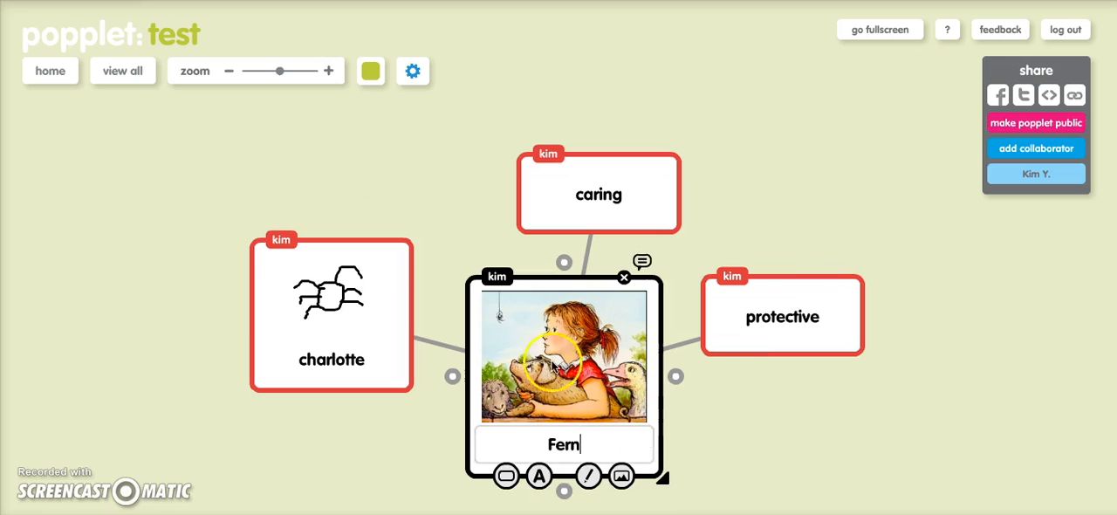
{"action": "left_click", "coordinate": [218, 148]}
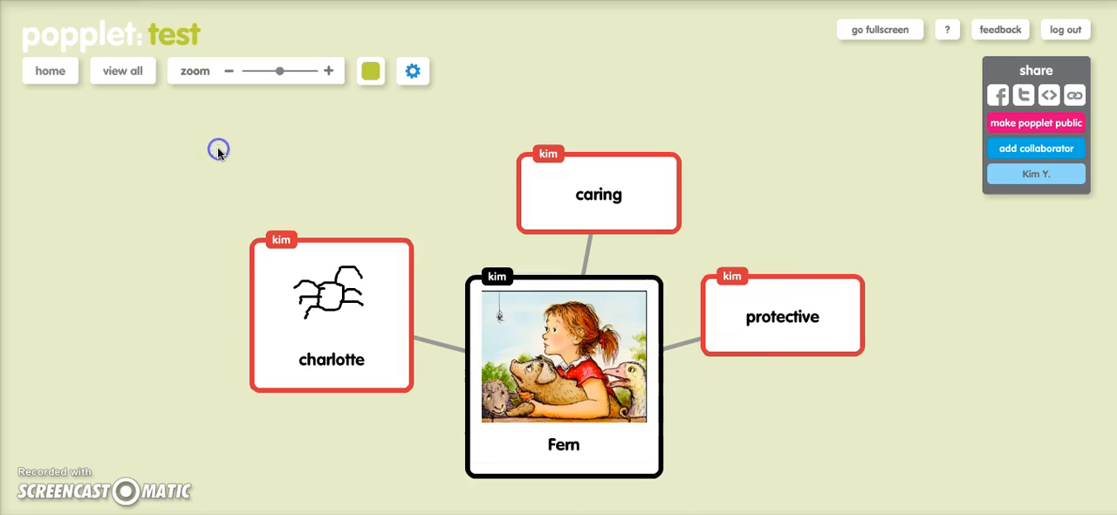
Open the "samples" popplet from the home page and zoom in on its "What can you do with Popplet?" map
{"action": "left_click", "coordinate": [54, 71]}
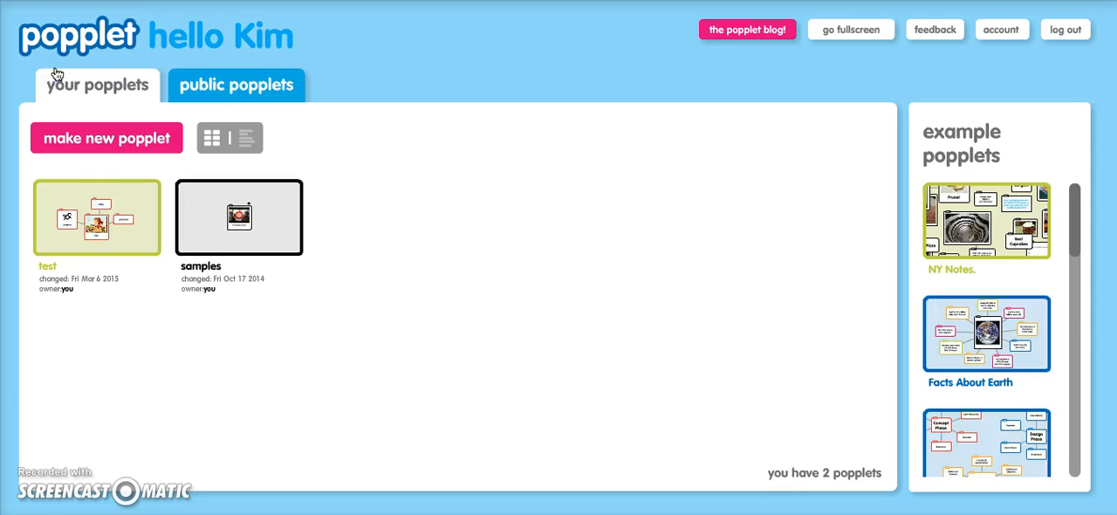
{"action": "left_click", "coordinate": [255, 235]}
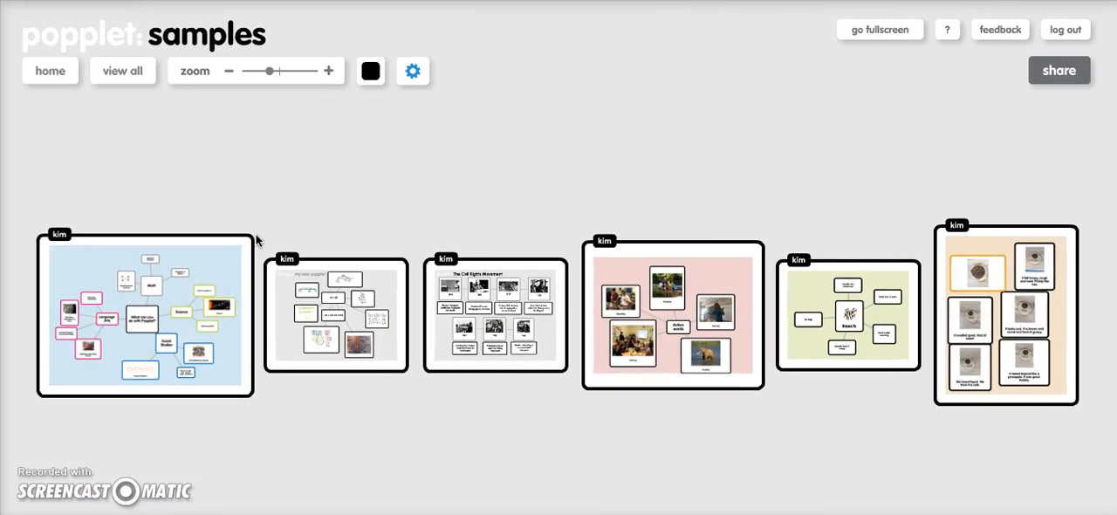
{"action": "left_click", "coordinate": [323, 75]}
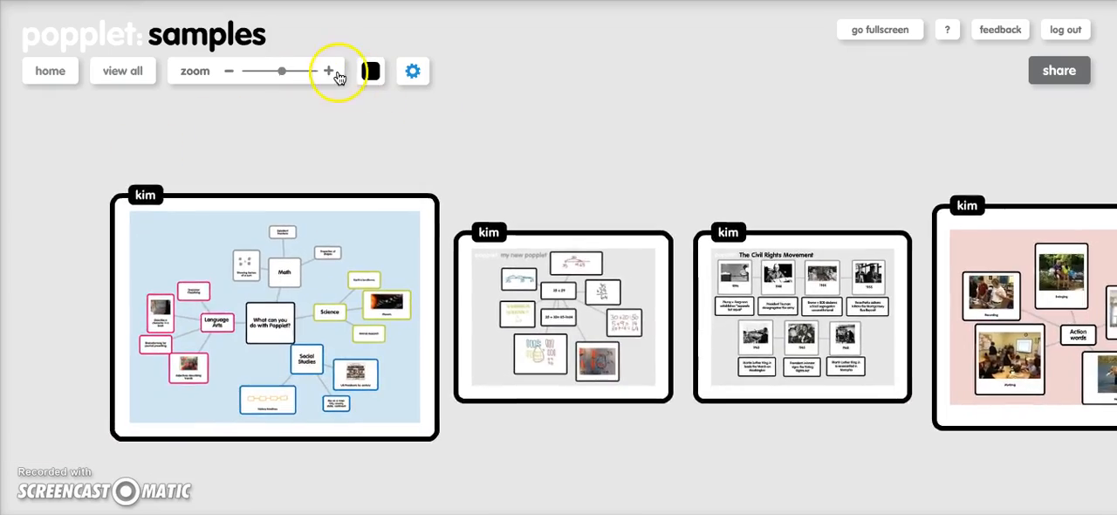
{"action": "left_click", "coordinate": [328, 71]}
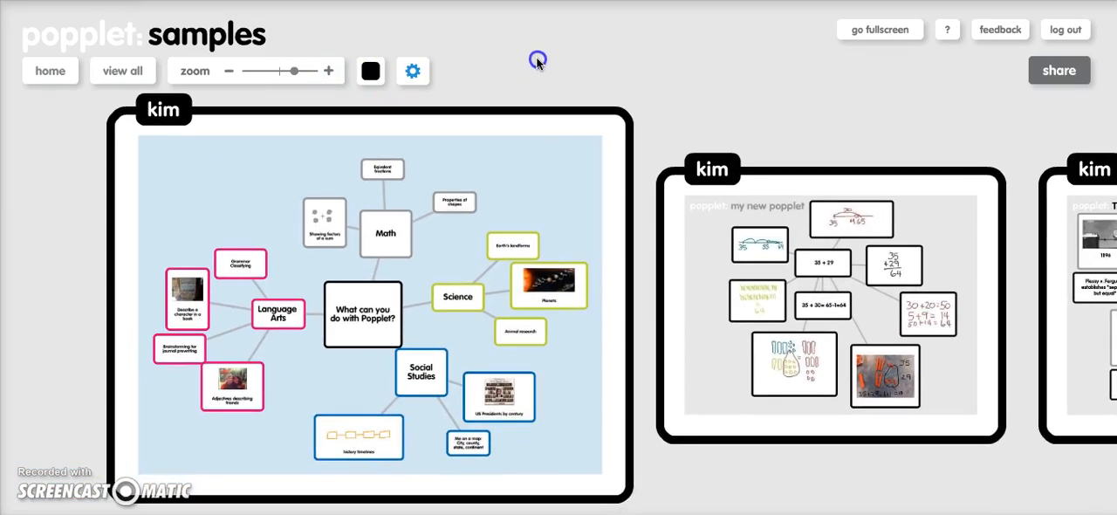
{"action": "left_click", "coordinate": [329, 72]}
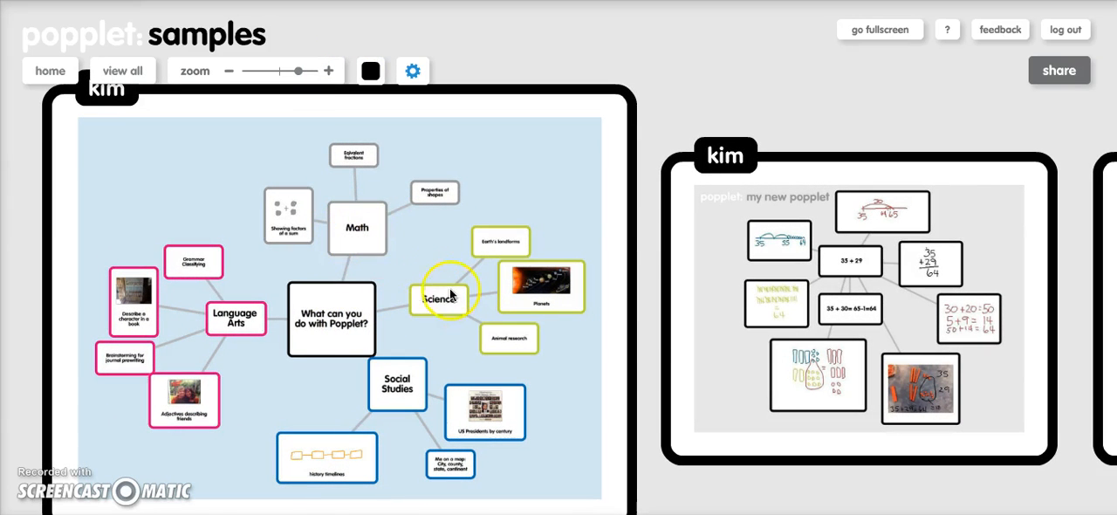
{"action": "left_click", "coordinate": [329, 71]}
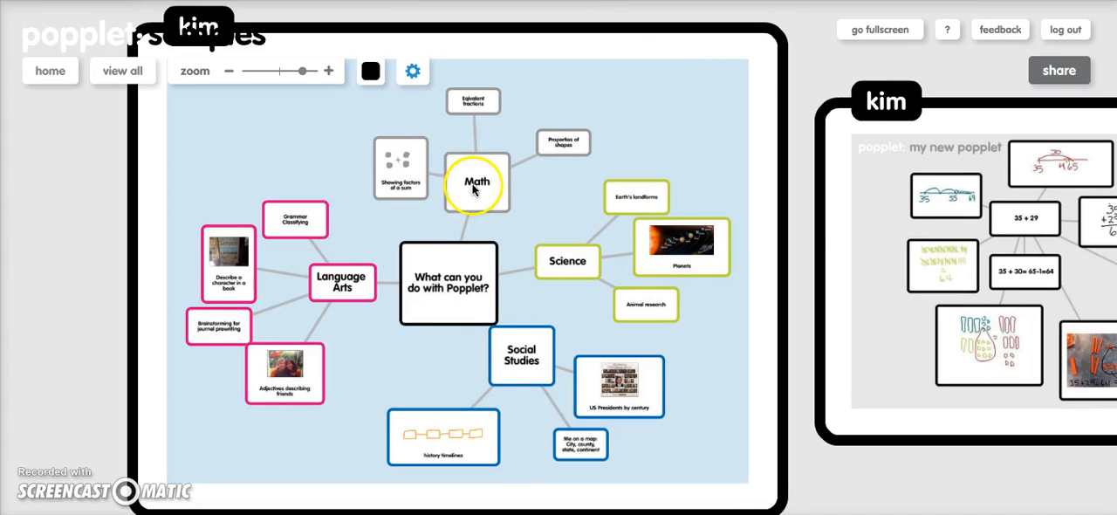
Examine the "35 + 29" math sample and the "The Civil Rights Movement" timeline sample at close range
{"action": "left_click_drag", "start_coordinate": [812, 70], "coordinate": [455, 79]}
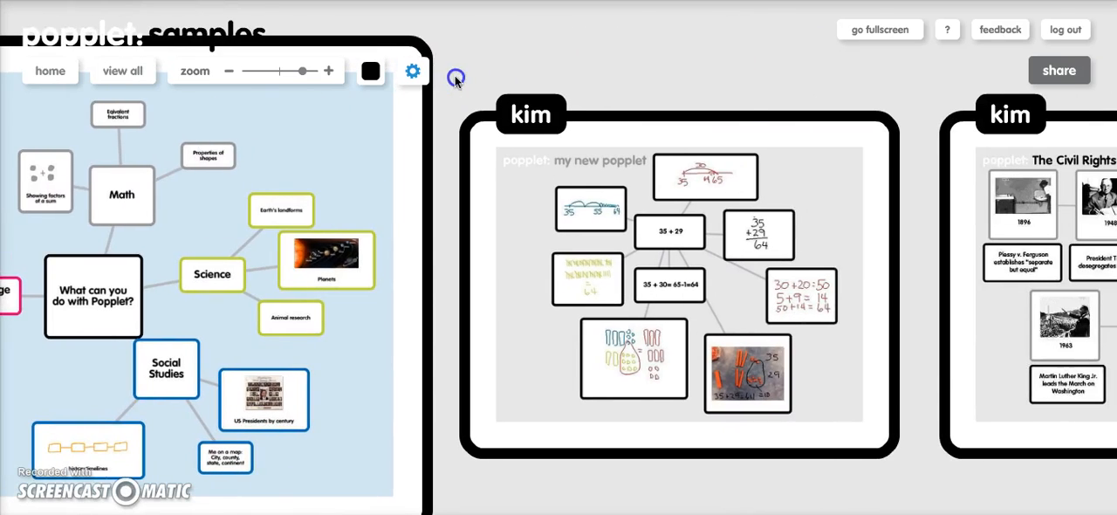
{"action": "left_click_drag", "start_coordinate": [769, 89], "coordinate": [615, 96]}
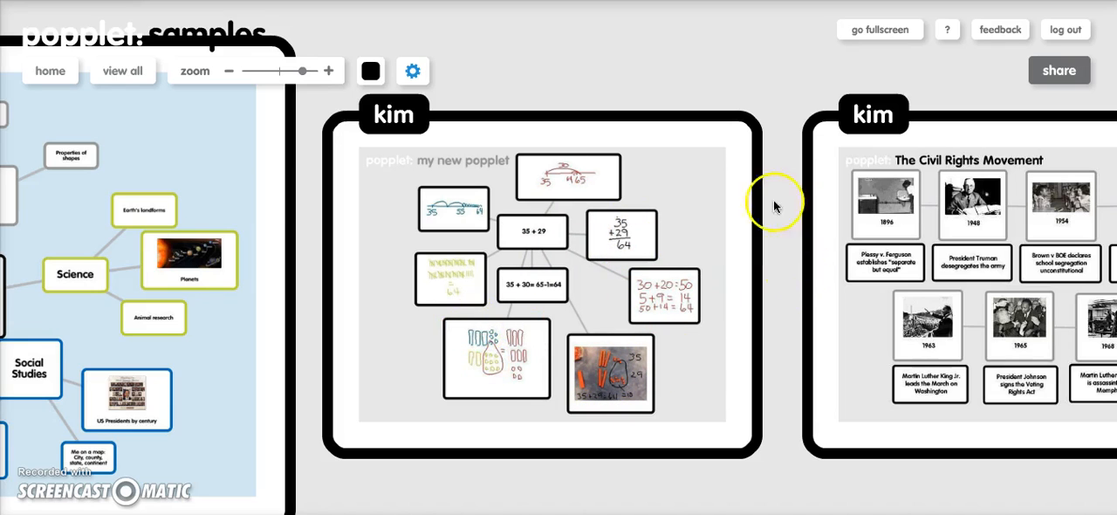
{"action": "left_click_drag", "start_coordinate": [778, 93], "coordinate": [460, 96]}
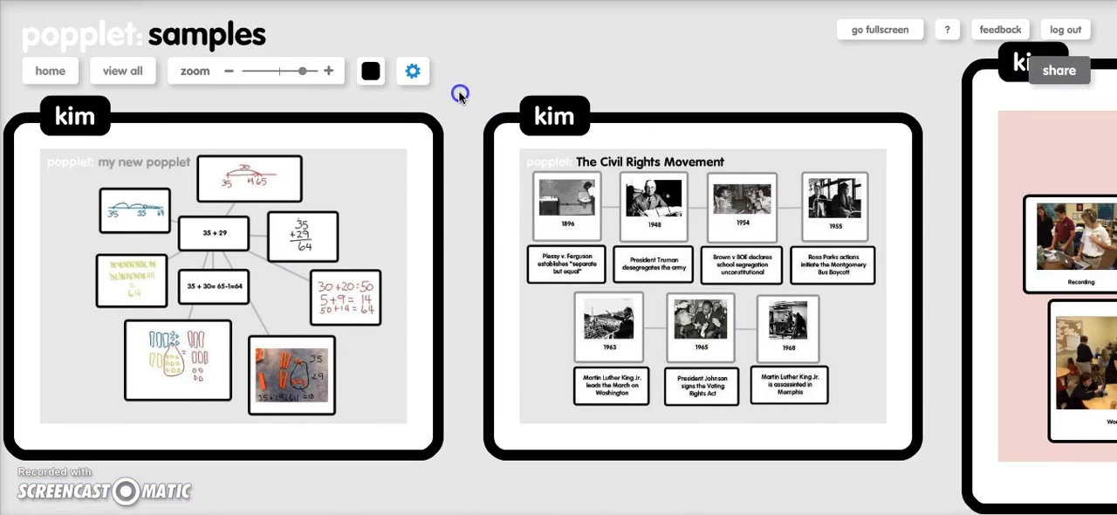
{"action": "left_click_drag", "start_coordinate": [772, 58], "coordinate": [593, 63]}
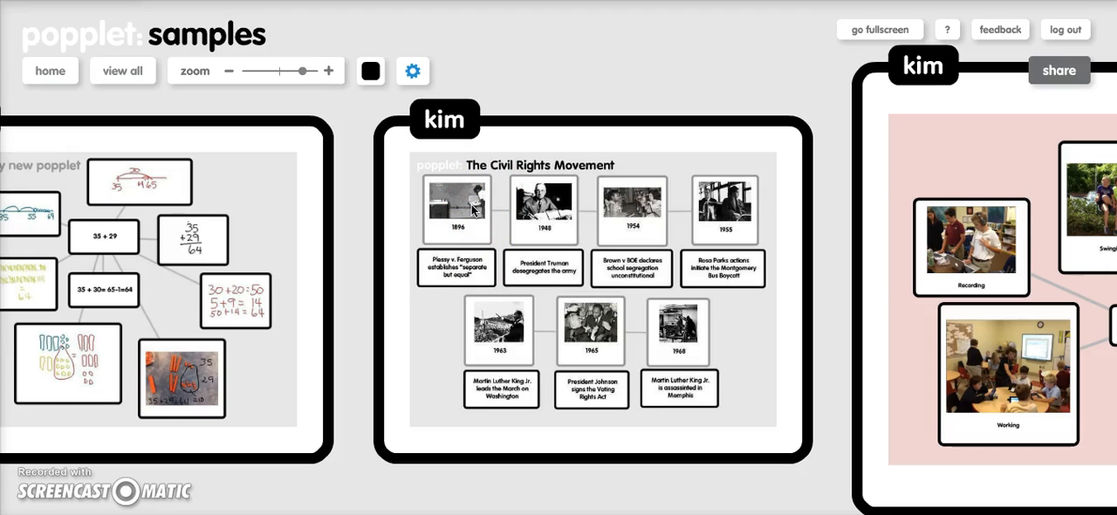
Examine the "Action words", "Insects" and coconut senses samples, and return to the view of all samples
{"action": "left_click_drag", "start_coordinate": [741, 84], "coordinate": [309, 99]}
{"action": "left_click_drag", "start_coordinate": [760, 59], "coordinate": [720, 44]}
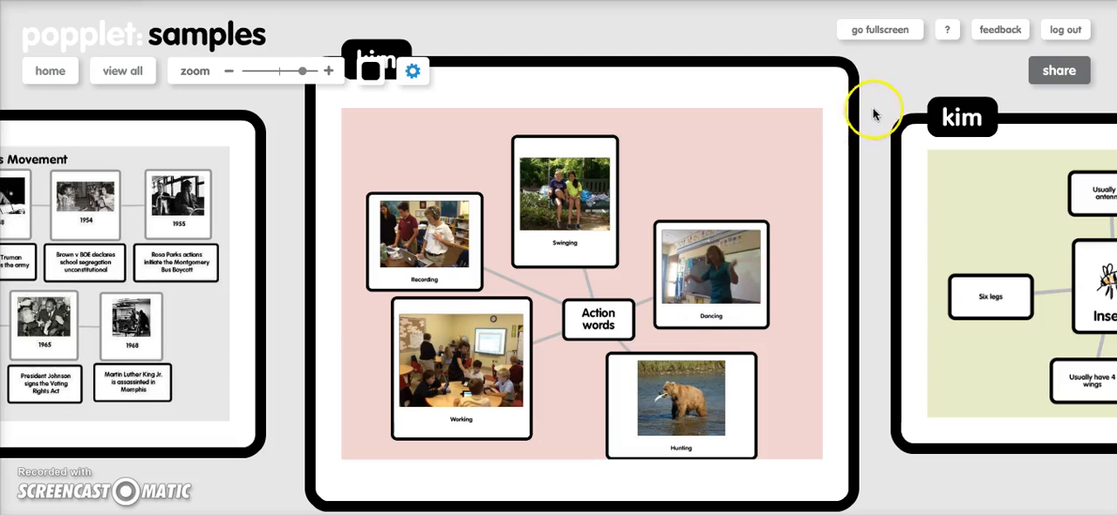
{"action": "left_click_drag", "start_coordinate": [893, 93], "coordinate": [453, 95]}
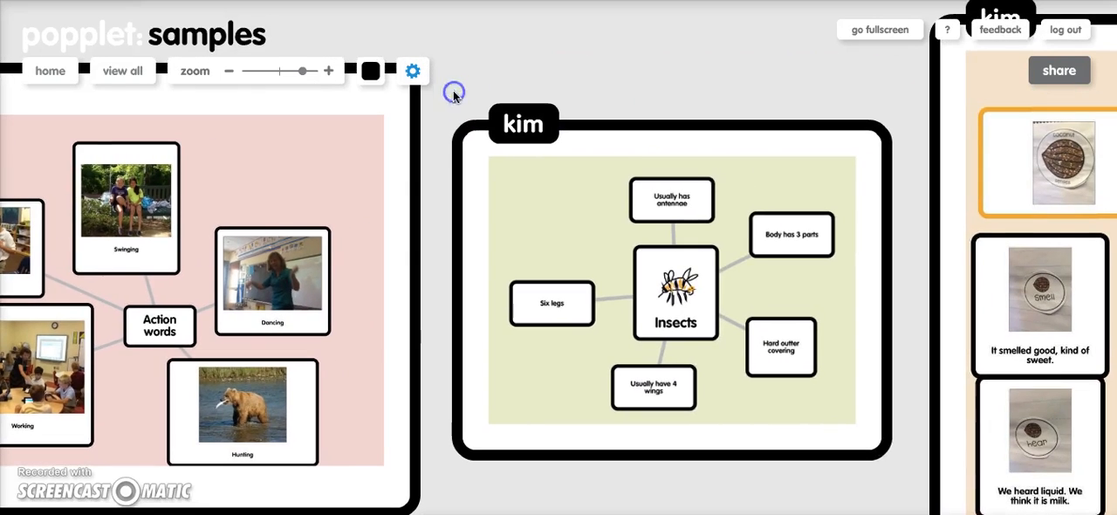
{"action": "left_click_drag", "start_coordinate": [751, 87], "coordinate": [655, 75]}
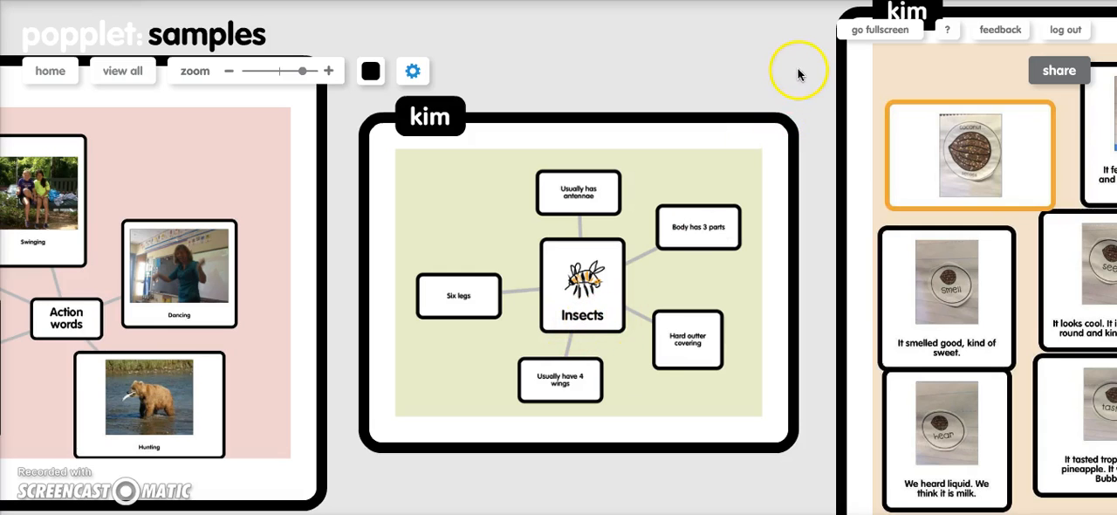
{"action": "left_click_drag", "start_coordinate": [777, 70], "coordinate": [465, 72]}
{"action": "left_click_drag", "start_coordinate": [1054, 157], "coordinate": [999, 148]}
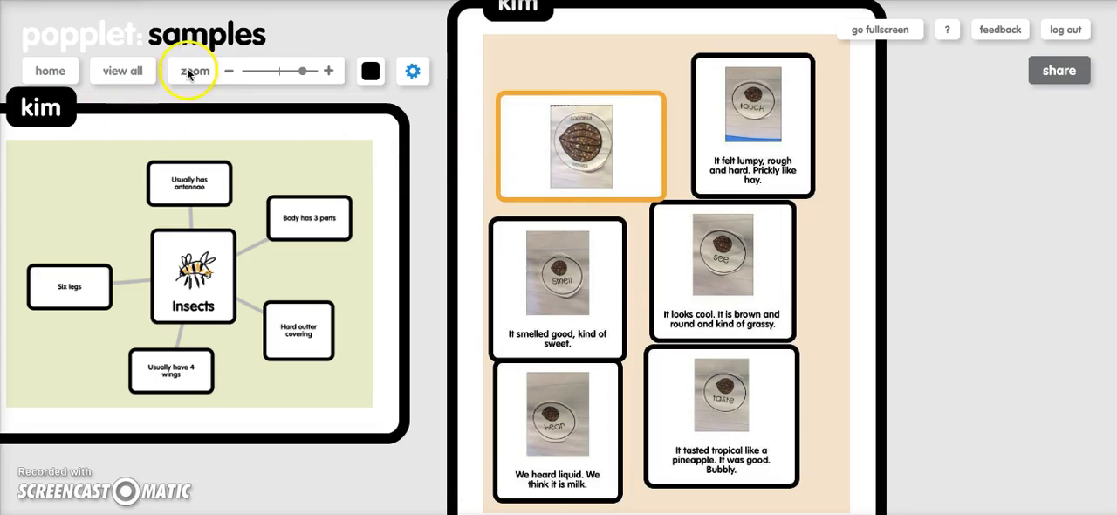
{"action": "left_click", "coordinate": [143, 73]}
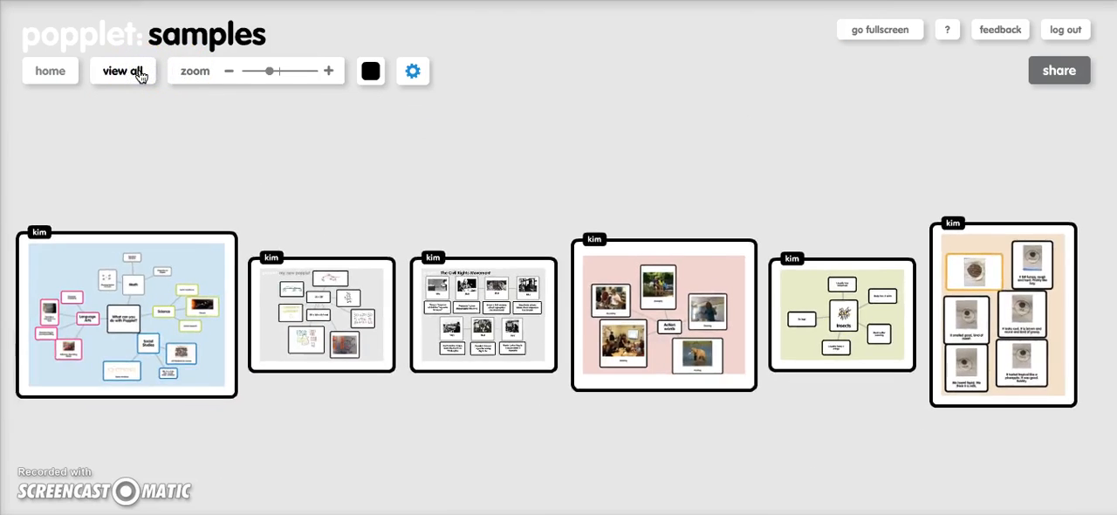